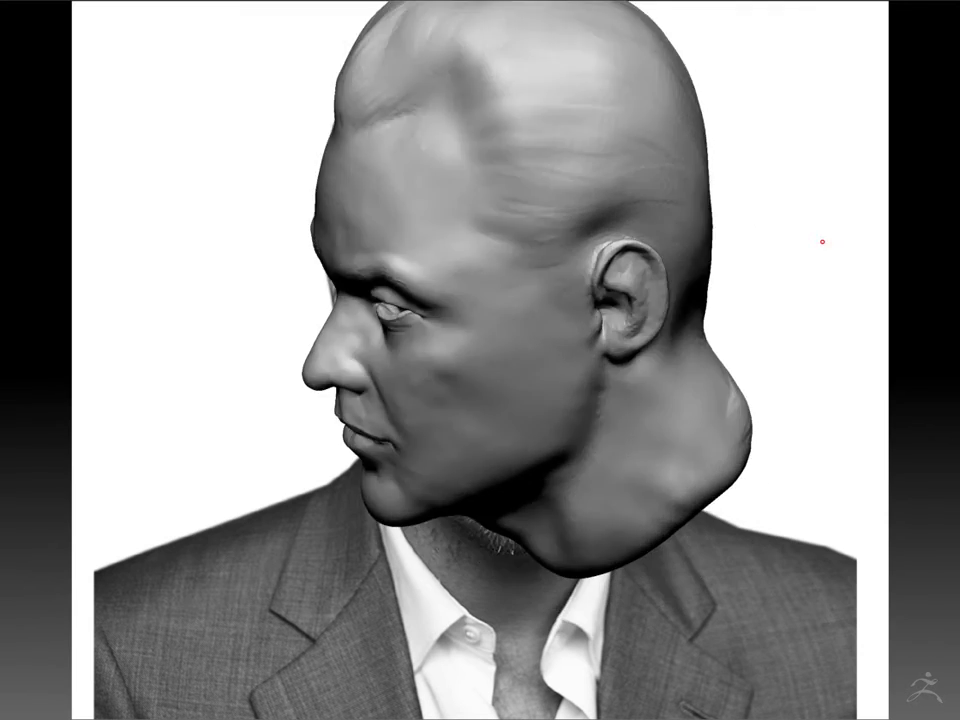
- Orbit, tilt and shift the head until the scalp and forehead hair strand fill the view
{"action": "mouse_move", "coordinate": [821, 240]}
{"action": "left_mouse_down"}
{"action": "mouse_move", "coordinate": [585, 266]}
{"action": "mouse_move", "coordinate": [802, 261]}
{"action": "mouse_move", "coordinate": [560, 199]}
{"action": "left_mouse_up"}
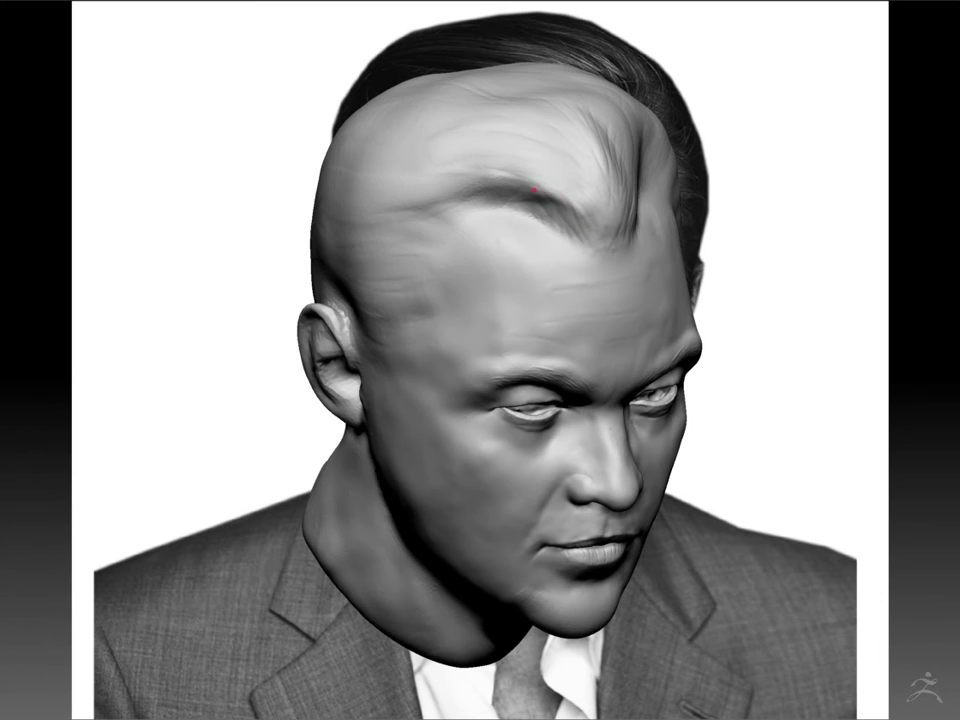
{"action": "left_click_drag", "start_coordinate": [388, 212], "coordinate": [491, 246]}
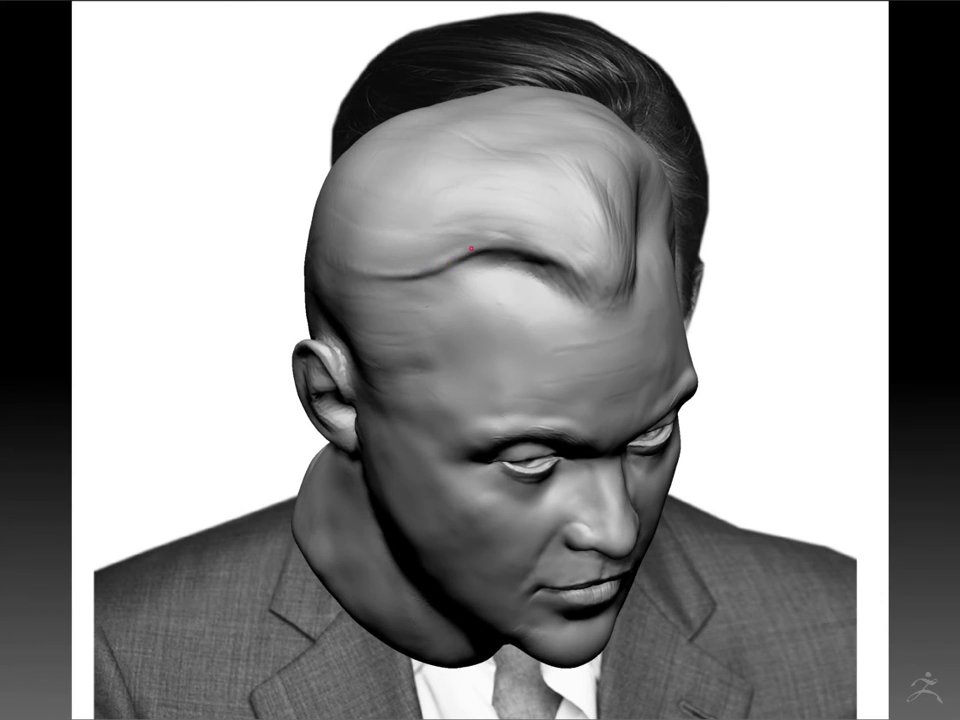
{"action": "mouse_move", "coordinate": [417, 272]}
{"action": "left_mouse_down", "text": "alt"}
{"action": "mouse_move", "coordinate": [780, 293]}
{"action": "mouse_move", "coordinate": [565, 437]}
{"action": "left_mouse_up", "text": "alt"}
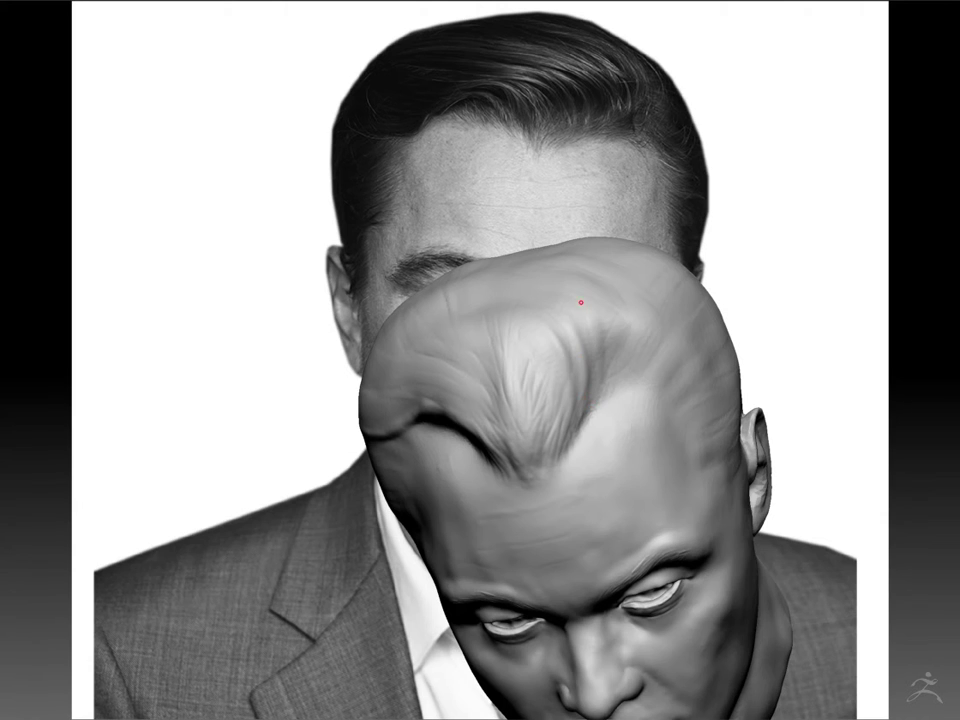
{"action": "left_click_drag", "start_coordinate": [602, 316], "coordinate": [403, 115]}
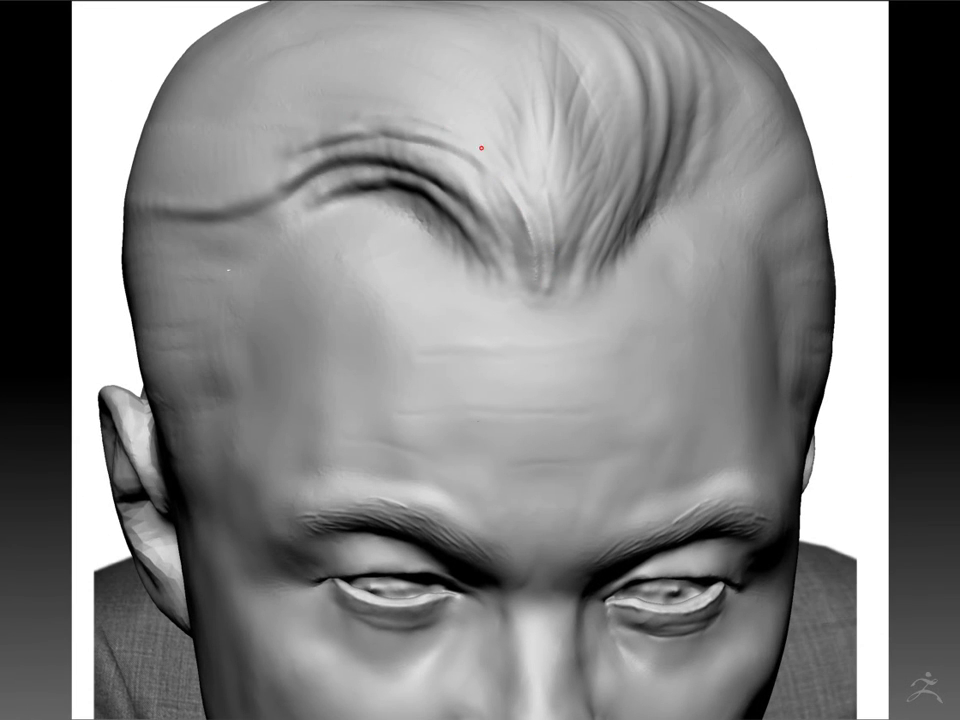
- Carve four Dam Standard strand grooves arcing across the forehead hairline near the parting
{"action": "left_click_drag", "start_coordinate": [426, 118], "coordinate": [543, 186]}
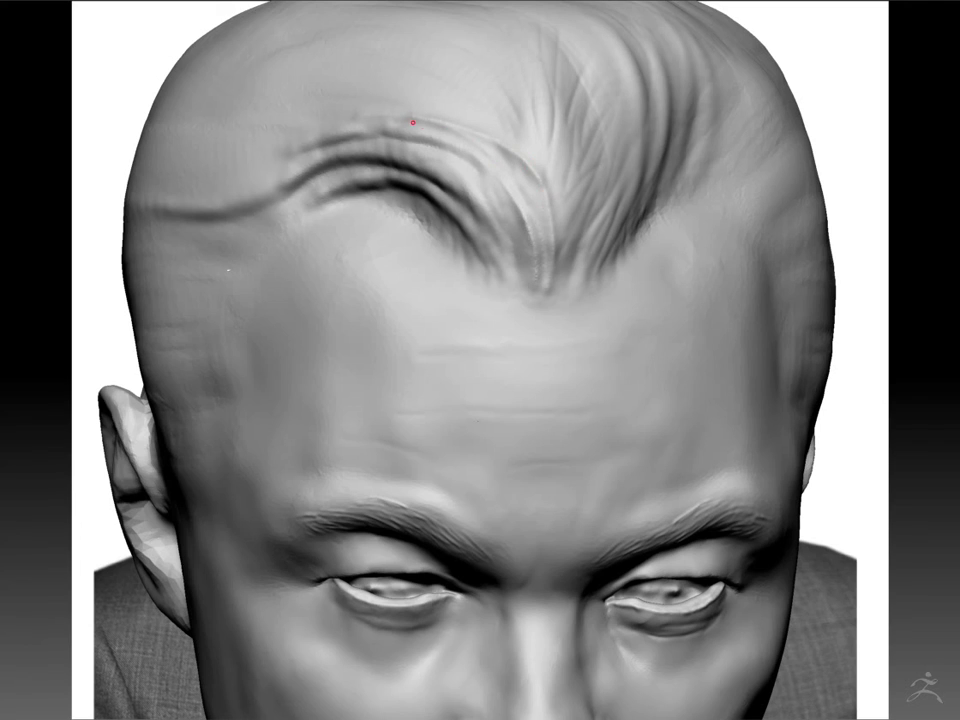
{"action": "mouse_move", "coordinate": [412, 122]}
{"action": "left_mouse_down"}
{"action": "mouse_move", "coordinate": [476, 146]}
{"action": "mouse_move", "coordinate": [236, 205]}
{"action": "left_mouse_up"}
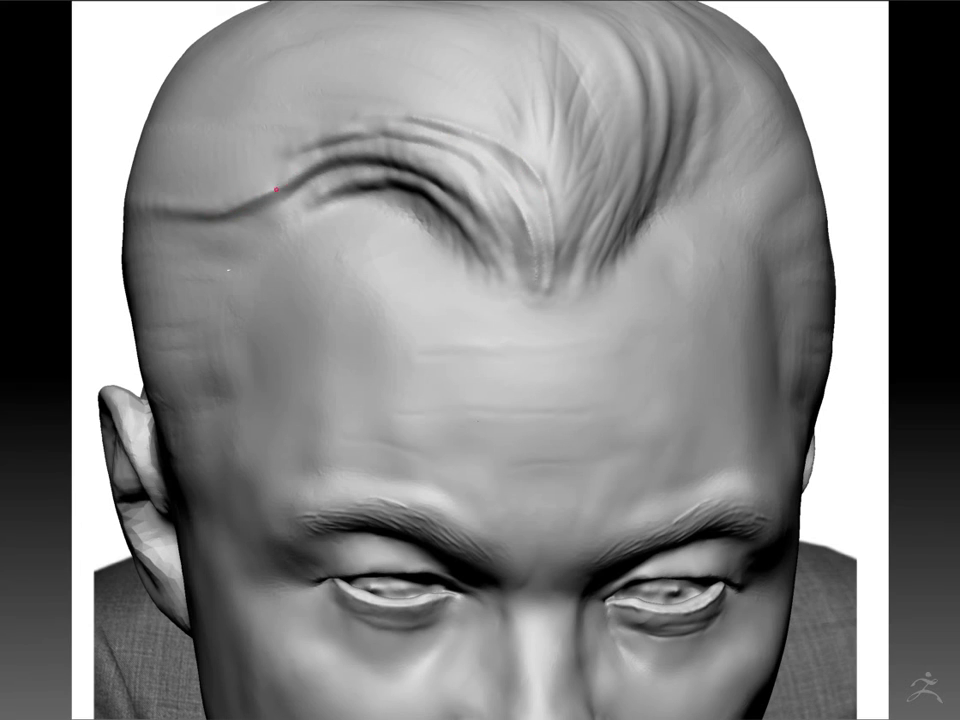
{"action": "mouse_move", "coordinate": [422, 165]}
{"action": "left_mouse_down"}
{"action": "mouse_move", "coordinate": [506, 238]}
{"action": "mouse_move", "coordinate": [313, 197]}
{"action": "left_mouse_up"}
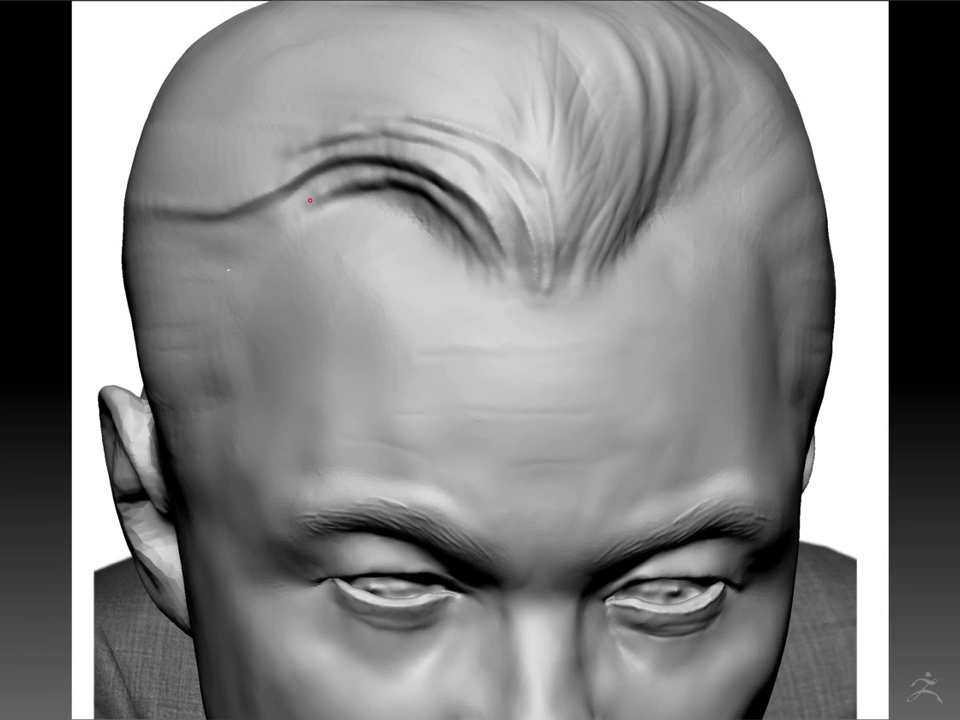
{"action": "left_click_drag", "start_coordinate": [236, 150], "coordinate": [439, 204]}
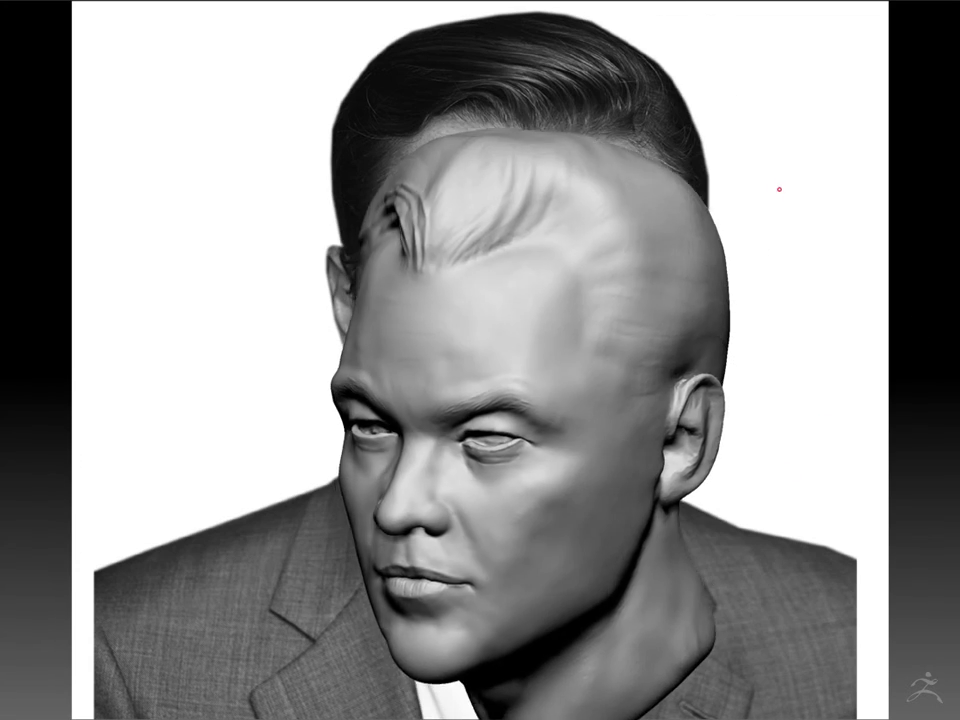
- Turn the head to a three-quarter view lined up beside the reference face
{"action": "mouse_move", "coordinate": [448, 203]}
{"action": "left_mouse_down"}
{"action": "mouse_move", "coordinate": [600, 198]}
{"action": "mouse_move", "coordinate": [771, 214]}
{"action": "mouse_move", "coordinate": [615, 210]}
{"action": "mouse_move", "coordinate": [611, 118]}
{"action": "mouse_move", "coordinate": [645, 395]}
{"action": "left_mouse_up"}
{"action": "left_click_drag", "start_coordinate": [677, 221], "coordinate": [686, 214]}
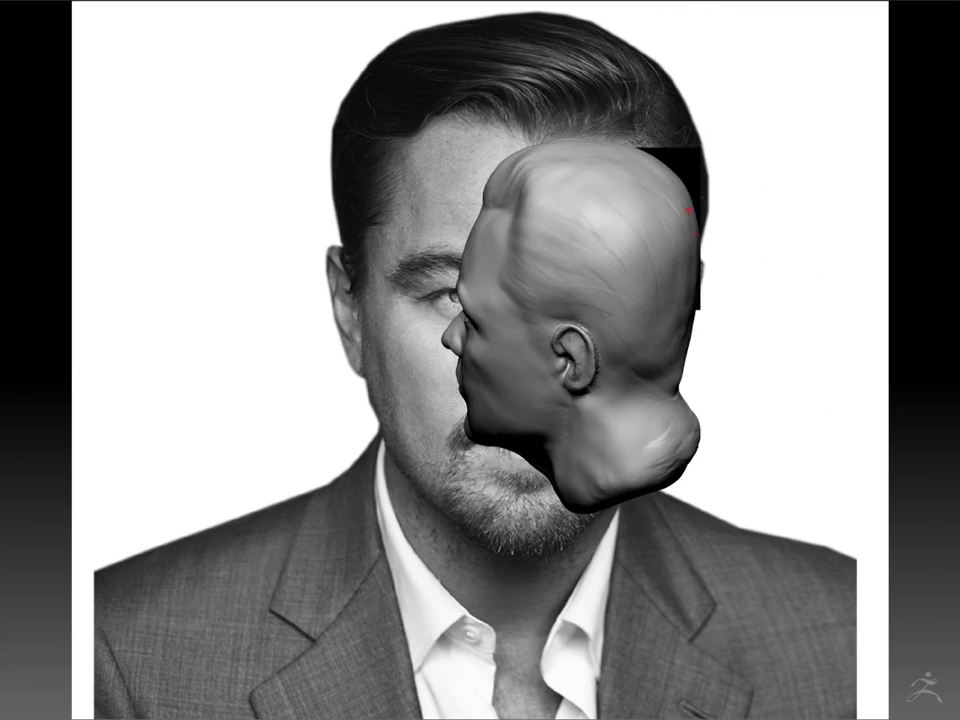
{"action": "left_click_drag", "start_coordinate": [761, 206], "coordinate": [753, 273]}
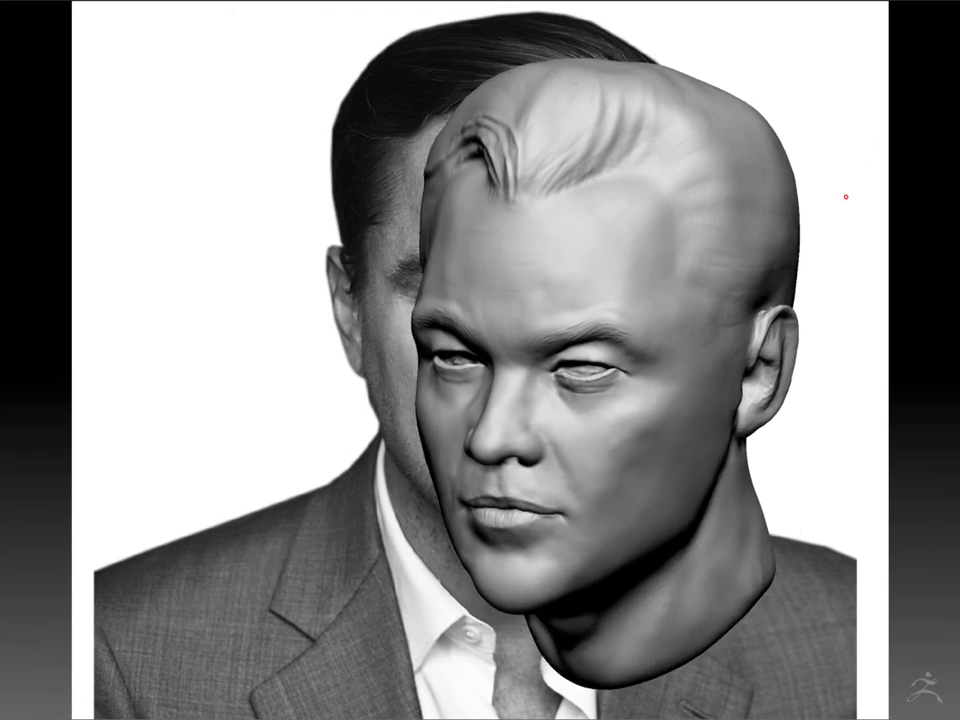
{"action": "mouse_move", "coordinate": [846, 197]}
{"action": "left_mouse_down"}
{"action": "mouse_move", "coordinate": [447, 197]}
{"action": "mouse_move", "coordinate": [525, 60]}
{"action": "left_mouse_up"}
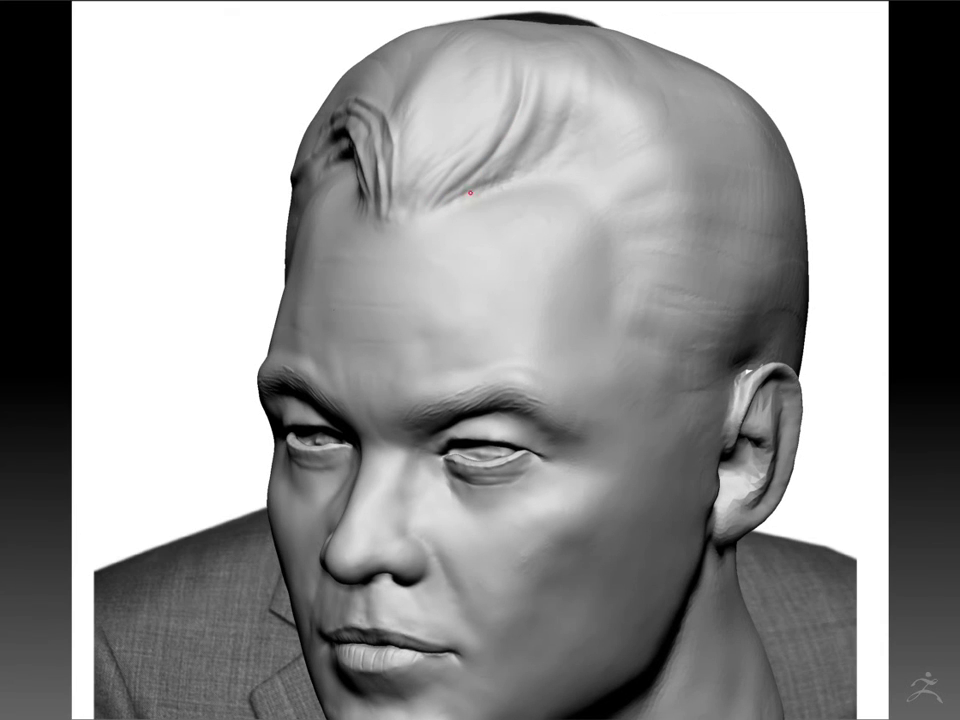
- Deepen the top hair grooves and add new strands sweeping up from the forehead
{"action": "left_click_drag", "start_coordinate": [470, 193], "coordinate": [549, 92]}
{"action": "mouse_move", "coordinate": [540, 161]}
{"action": "left_mouse_down"}
{"action": "mouse_move", "coordinate": [555, 149]}
{"action": "mouse_move", "coordinate": [534, 262]}
{"action": "mouse_move", "coordinate": [423, 366]}
{"action": "left_mouse_up"}
{"action": "left_click_drag", "start_coordinate": [424, 317], "coordinate": [396, 279]}
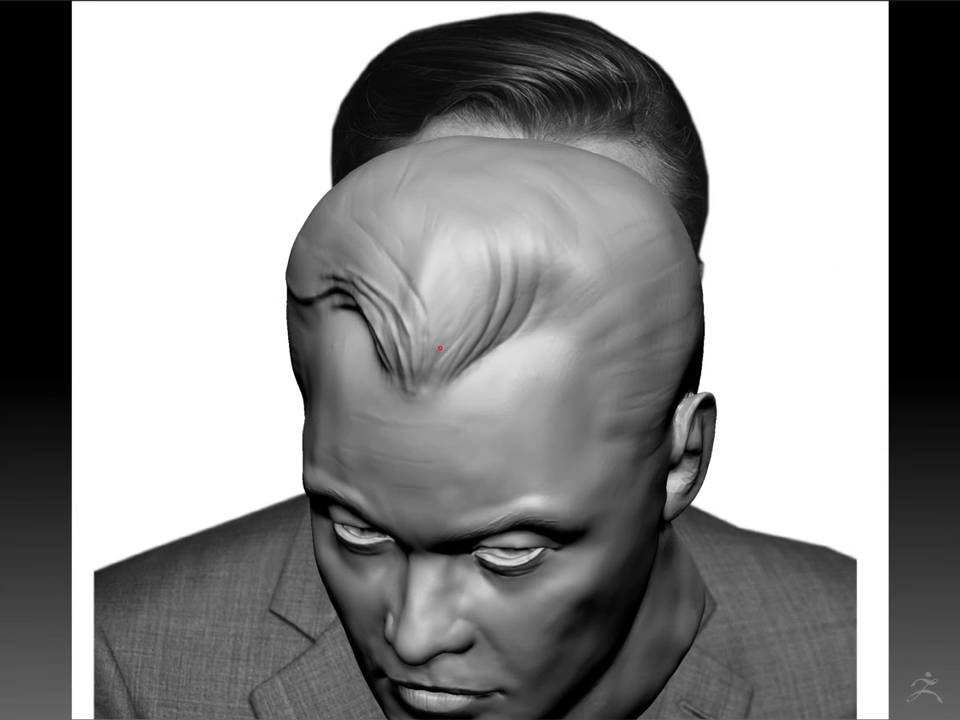
{"action": "mouse_move", "coordinate": [429, 343]}
{"action": "left_mouse_down"}
{"action": "mouse_move", "coordinate": [435, 285]}
{"action": "mouse_move", "coordinate": [386, 218]}
{"action": "left_mouse_up"}
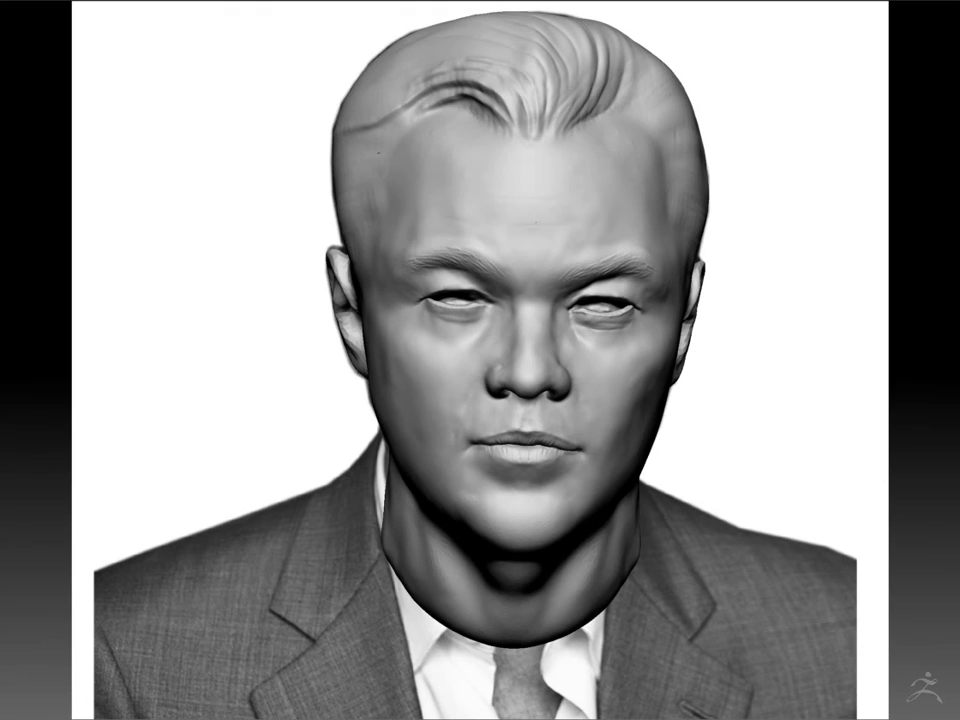
{"action": "left_click_drag", "start_coordinate": [610, 95], "coordinate": [573, 86]}
- Tilt the finished bust to view the suit jacket, shirt and tie from another angle
{"action": "mouse_move", "coordinate": [563, 17]}
{"action": "left_mouse_down"}
{"action": "mouse_move", "coordinate": [616, 50]}
{"action": "mouse_move", "coordinate": [456, 17]}
{"action": "mouse_move", "coordinate": [489, 116]}
{"action": "mouse_move", "coordinate": [456, 101]}
{"action": "left_mouse_up"}
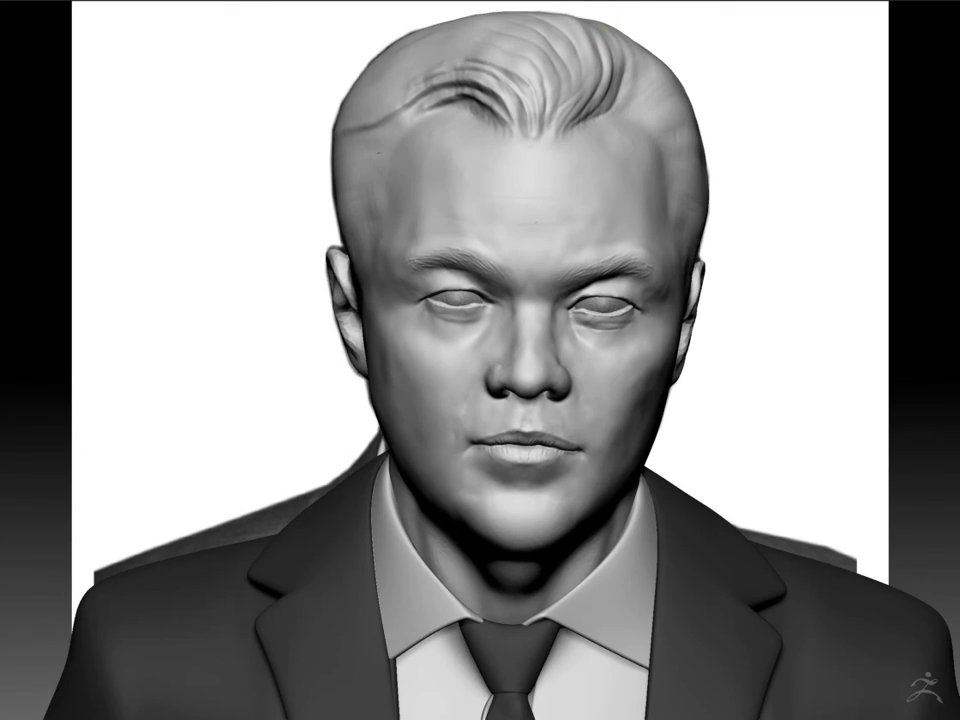